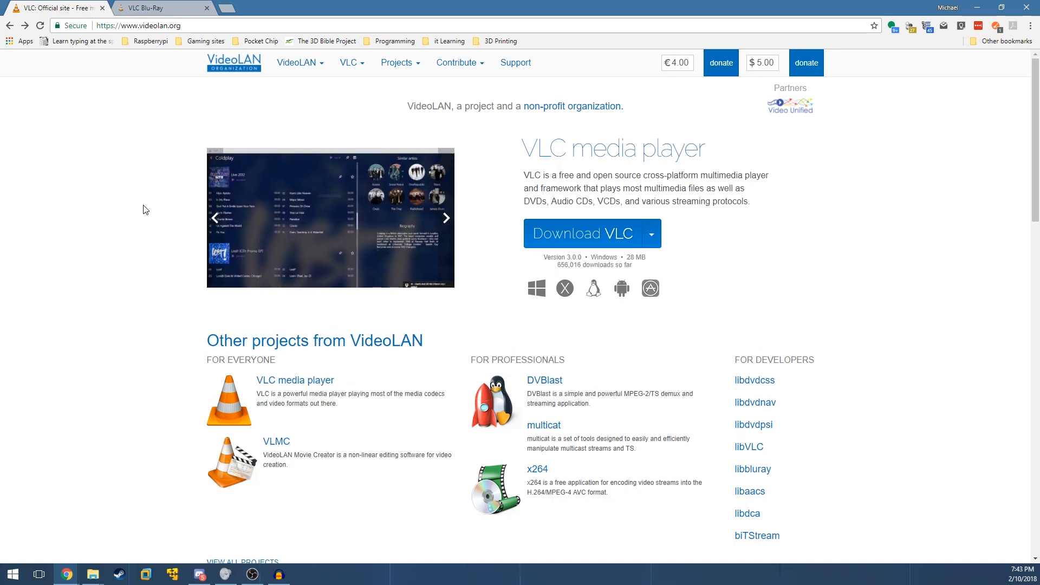
# Step: Download KEYDB.cfg and the 32-bit Windows libaacs.dll from the VLC Blu-Ray page, and keep both files
pyautogui.click(150, 9)
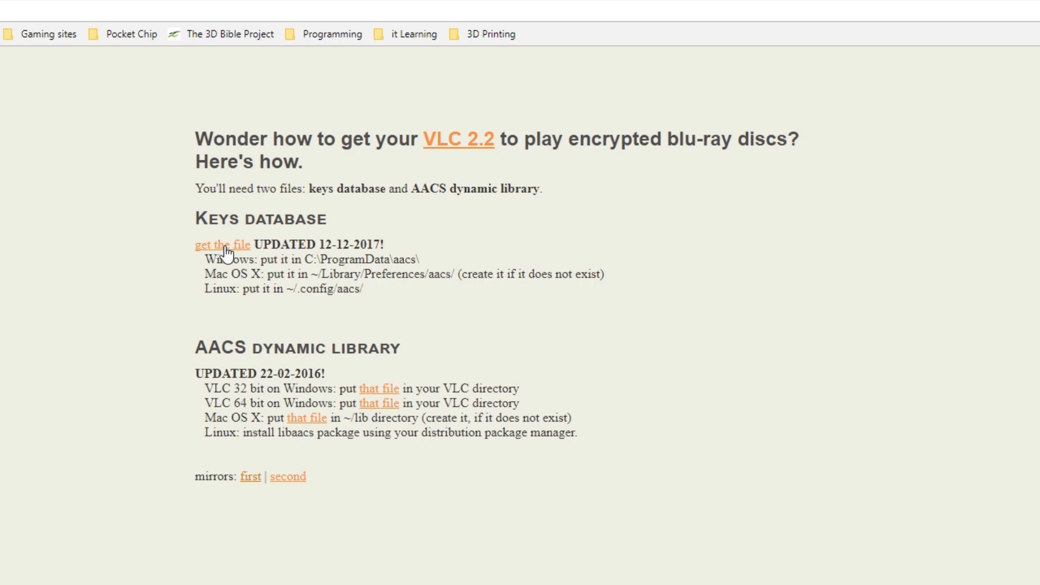
pyautogui.moveTo(203, 391); pyautogui.dragTo(279, 389)
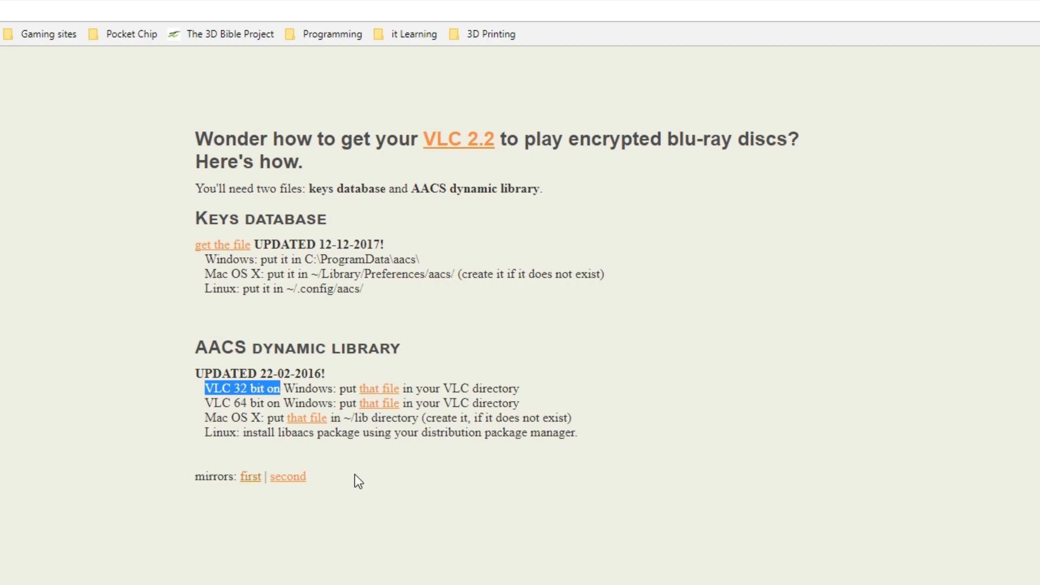
pyautogui.click(63, 7)
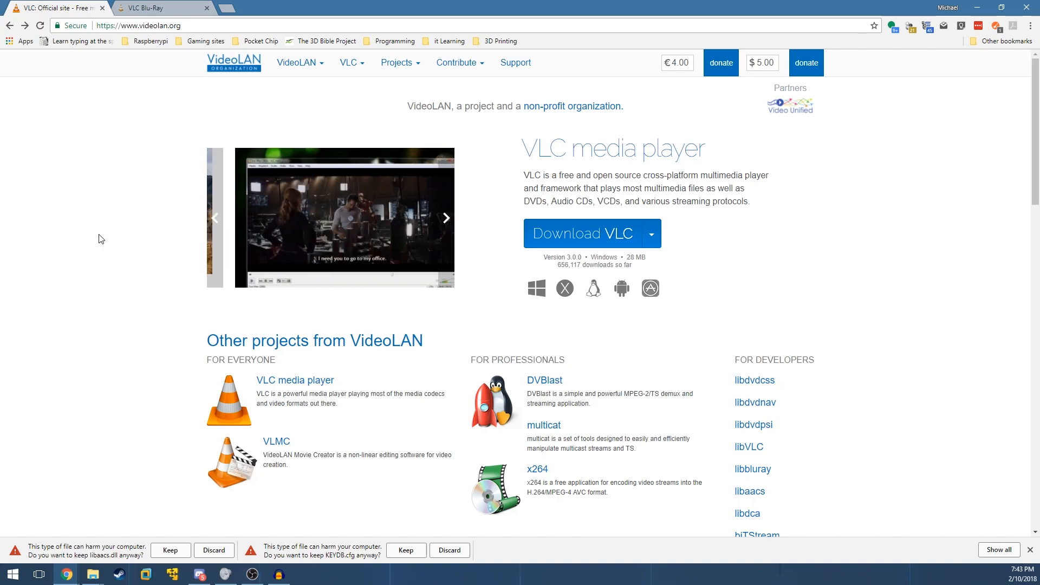
pyautogui.click(198, 7)
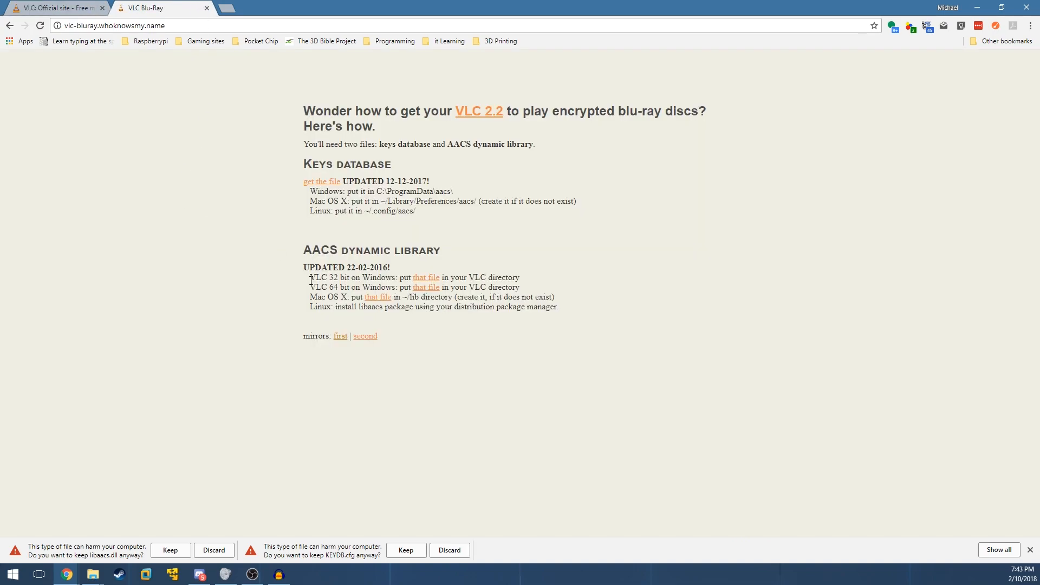
pyautogui.moveTo(311, 280); pyautogui.dragTo(401, 281)
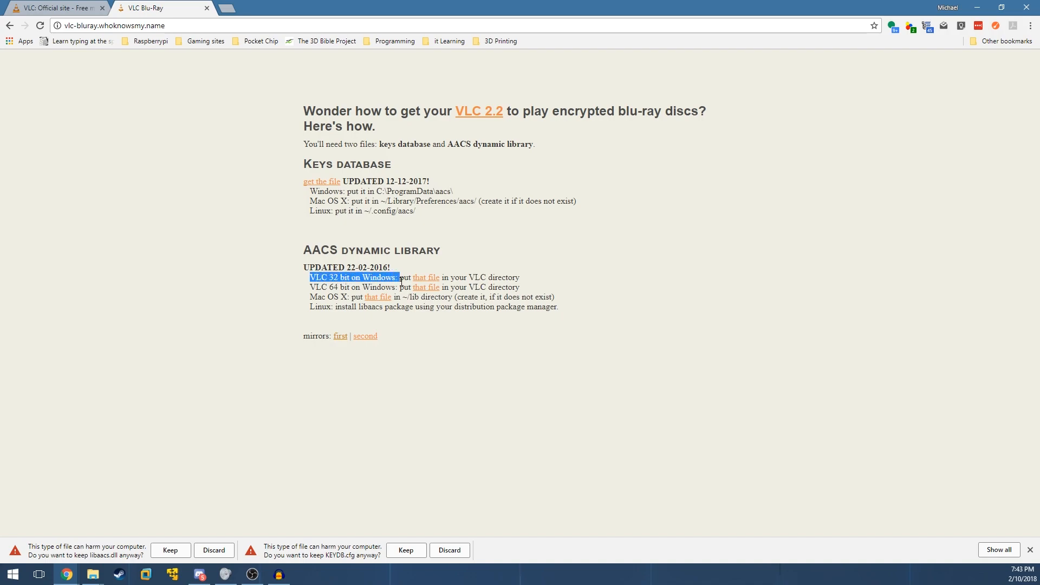
pyautogui.click(400, 341)
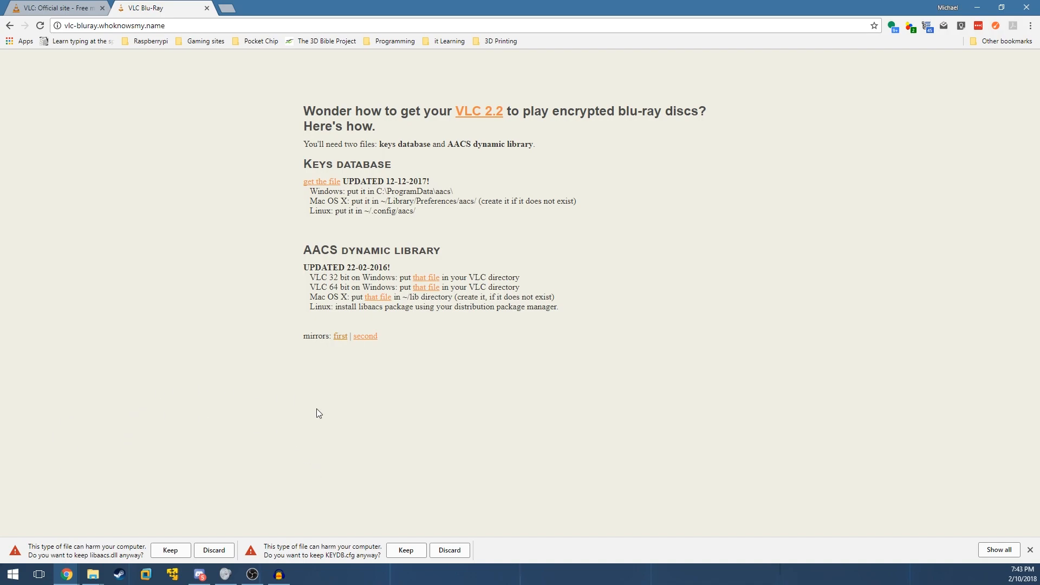
pyautogui.click(177, 551)
pyautogui.click(287, 550)
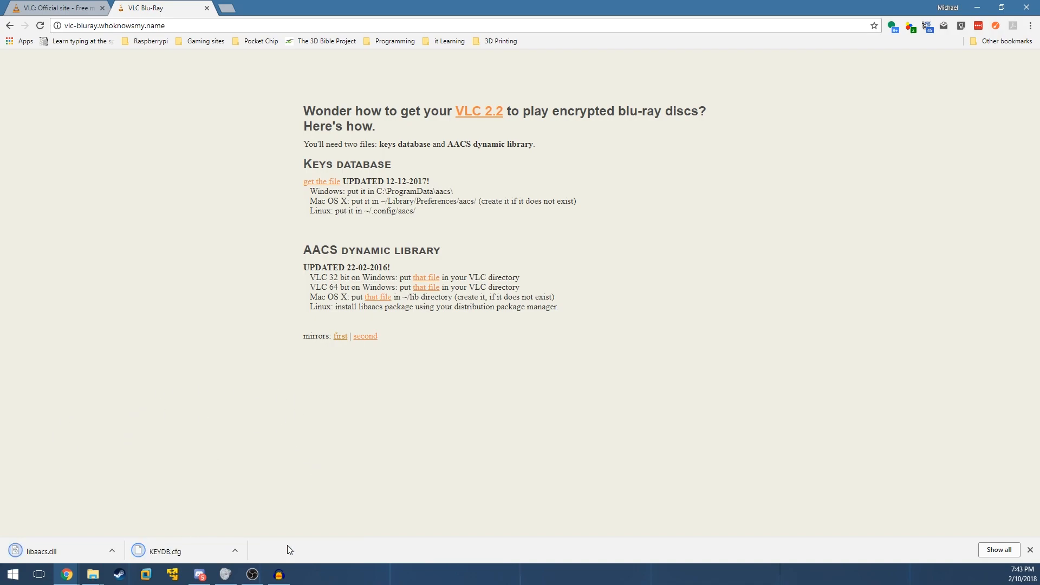
# Step: Move libaacs.dll and KEYDB.cfg from the Downloads folder to the desktop, and close the Downloads window
pyautogui.click(974, 7)
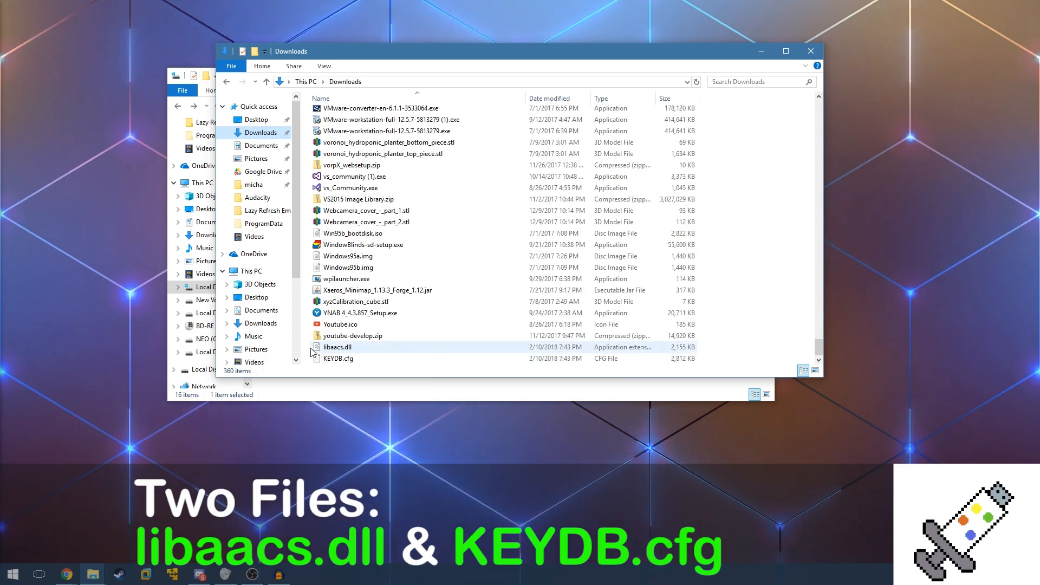
pyautogui.moveTo(310, 352); pyautogui.dragTo(81, 256)
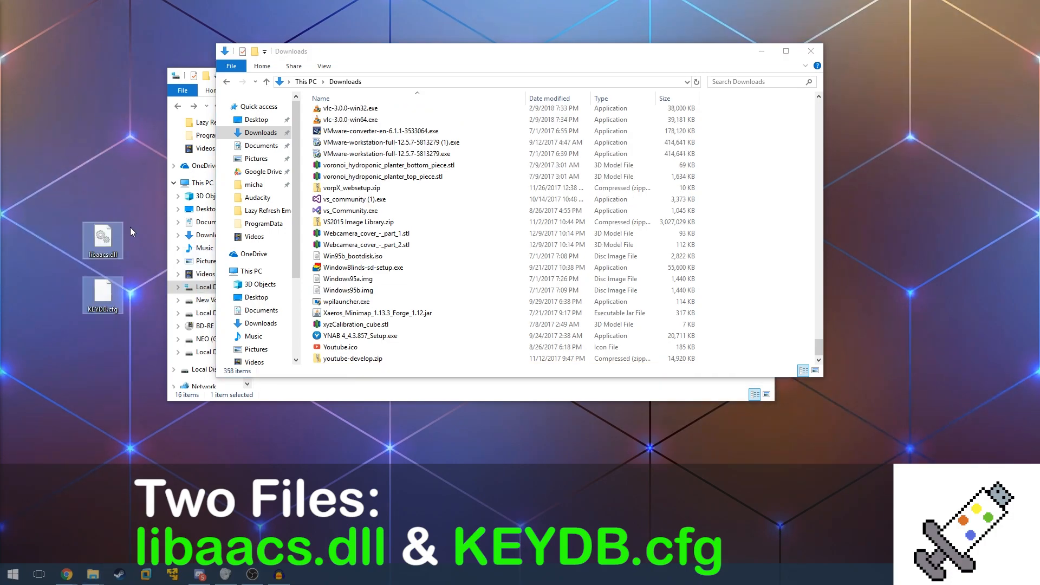
pyautogui.click(811, 51)
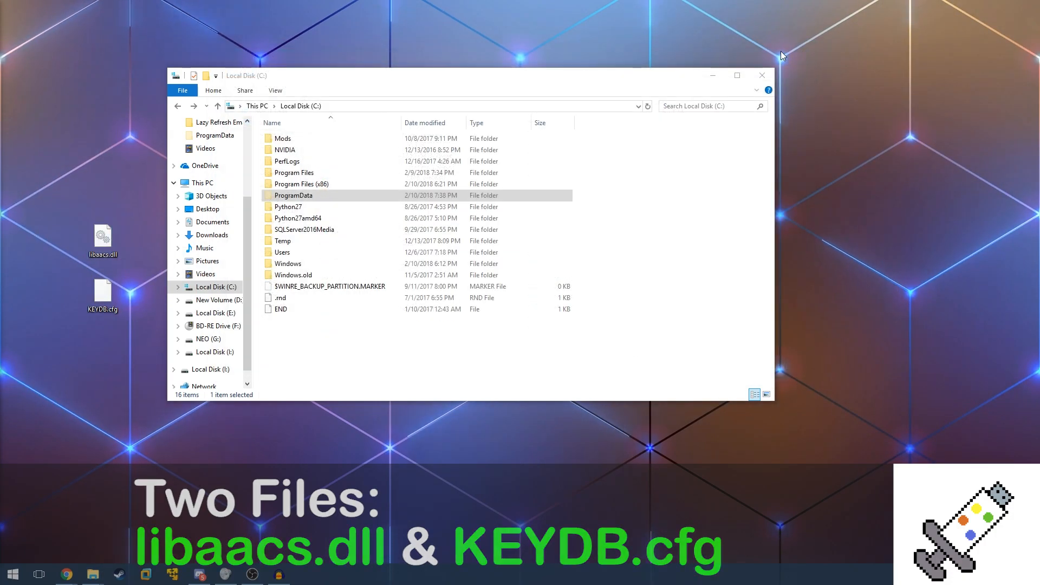
# Step: Create a folder named aacs in C:\ProgramData and move KEYDB.cfg from the desktop into it
pyautogui.moveTo(432, 80); pyautogui.dragTo(470, 55)
pyautogui.click(406, 321)
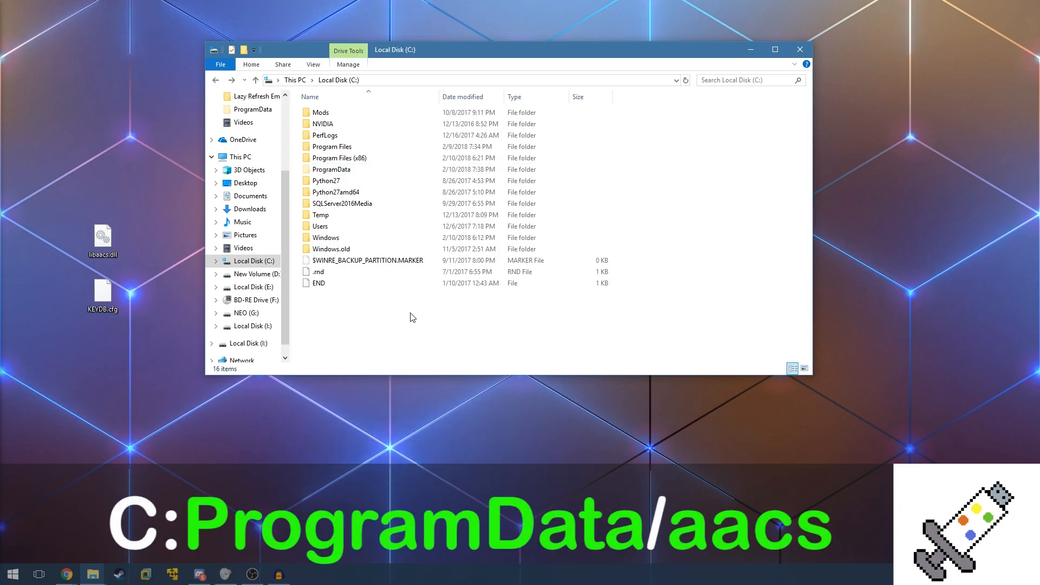
pyautogui.doubleClick(342, 172)
pyautogui.rightClick(632, 176)
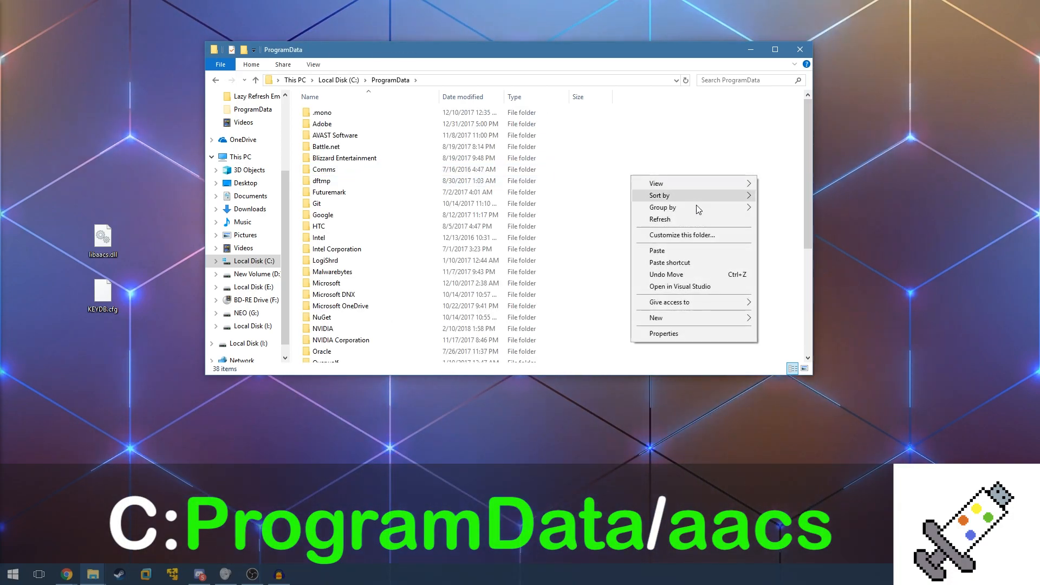
pyautogui.moveTo(697, 322)
pyautogui.click(775, 319)
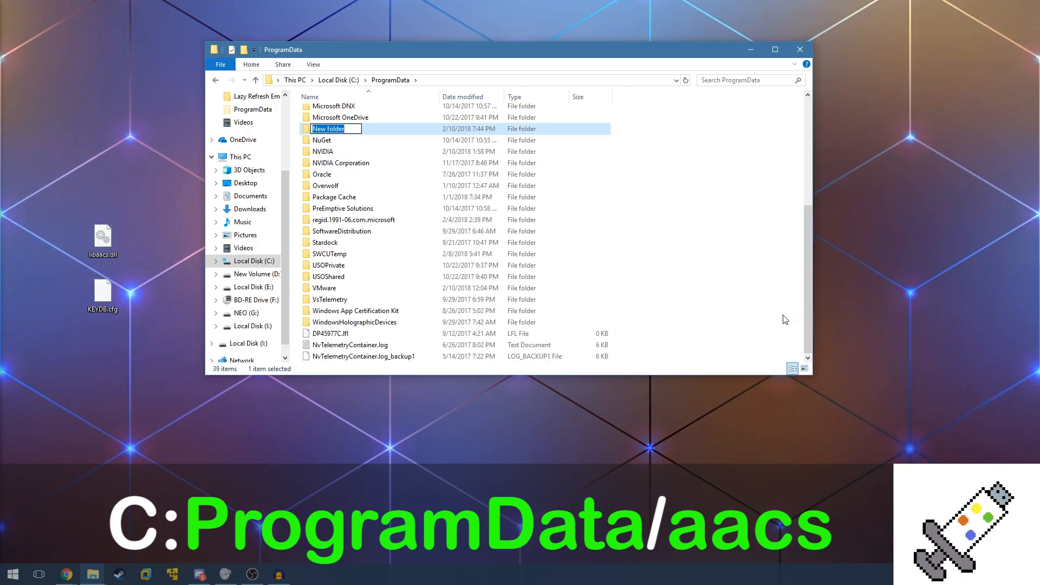
pyautogui.write('aacs')
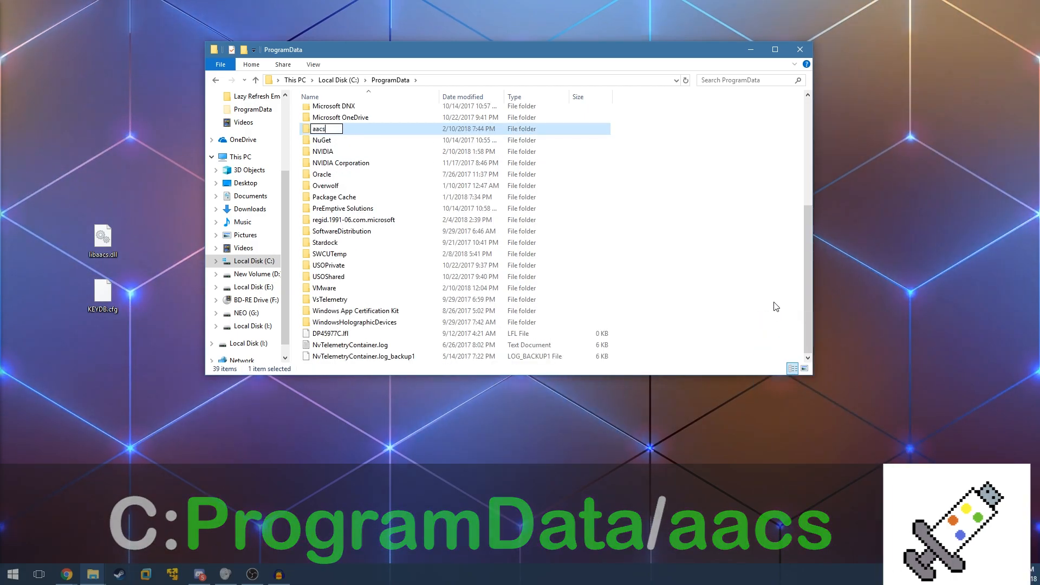
pyautogui.click(729, 193)
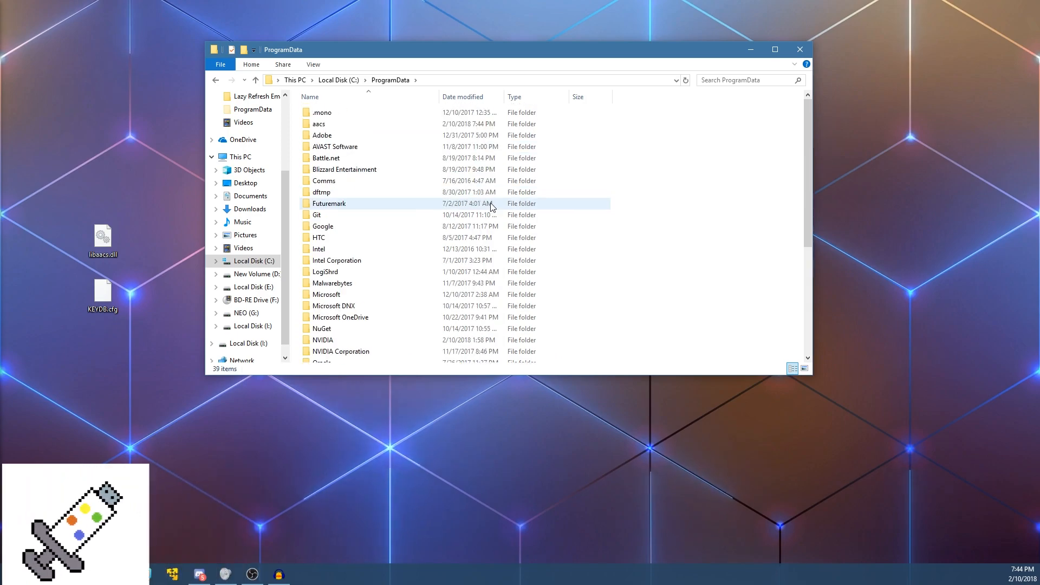
pyautogui.doubleClick(341, 125)
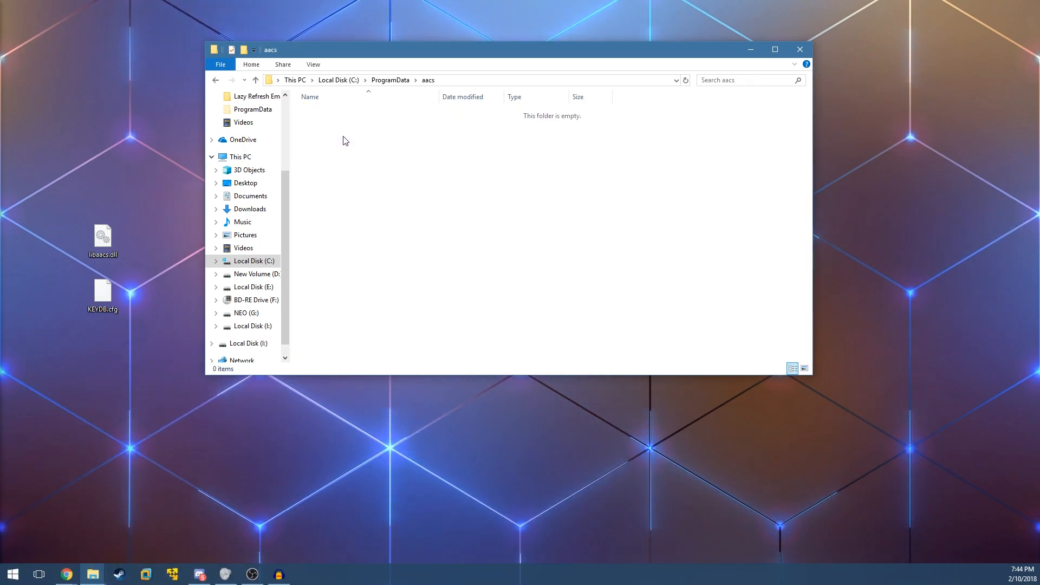
pyautogui.moveTo(91, 306); pyautogui.dragTo(376, 260)
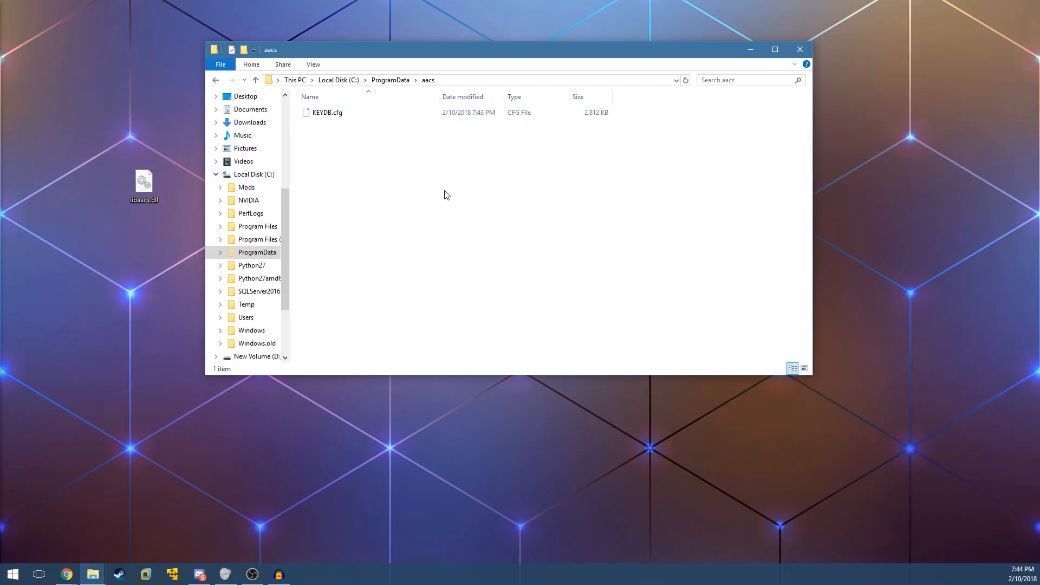
# Step: Browse to the System32 folder inside C:\Windows
pyautogui.click(344, 81)
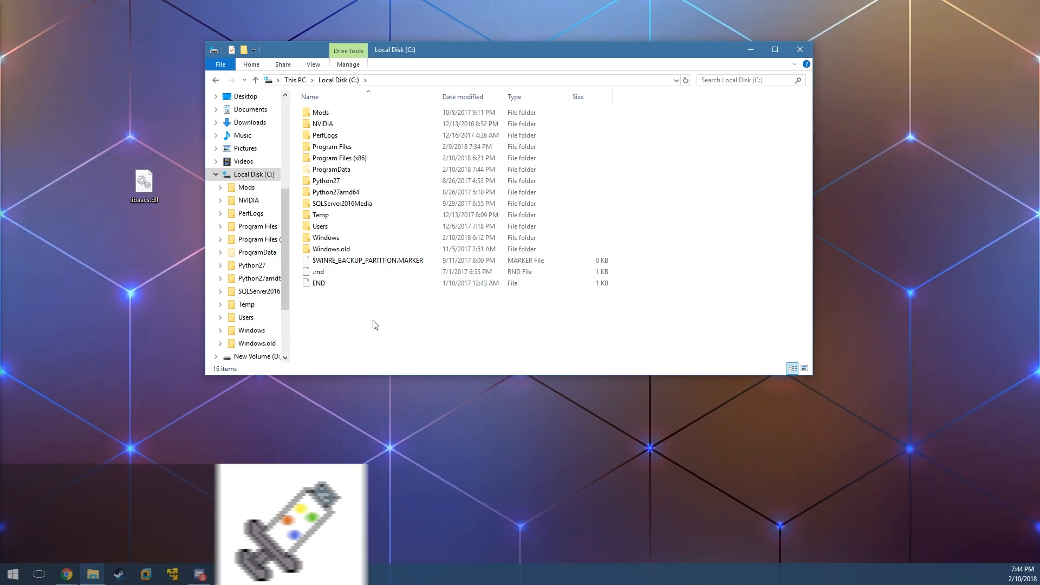
pyautogui.doubleClick(333, 239)
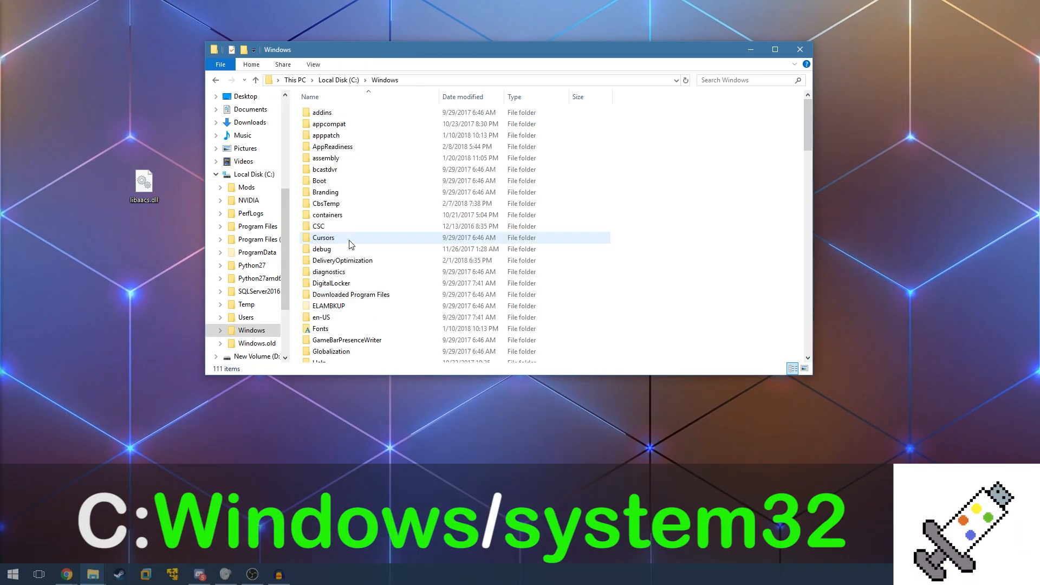
pyautogui.scroll(-15, 342, 263)
pyautogui.click(328, 246)
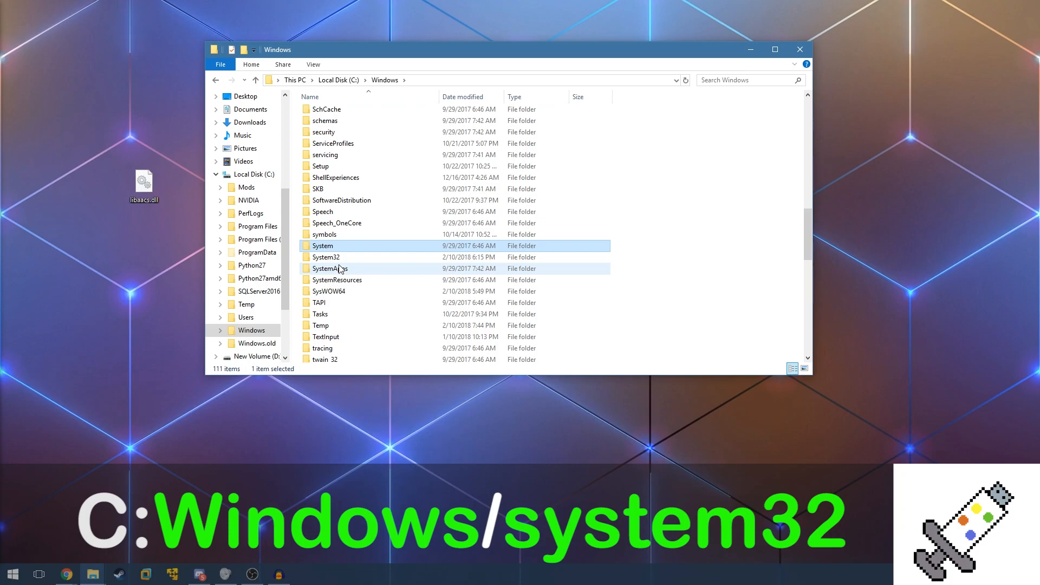
pyautogui.doubleClick(360, 257)
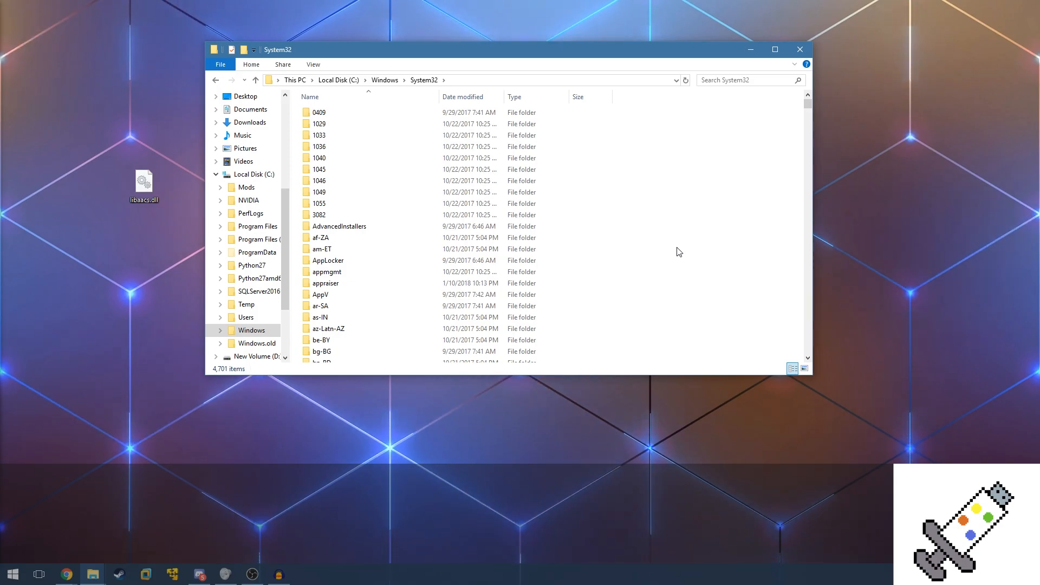
# Step: Move libaacs.dll from the desktop into C:\Program Files (x86)\VideoLAN\VLC, granting administrator permission
pyautogui.click(339, 80)
pyautogui.doubleClick(376, 158)
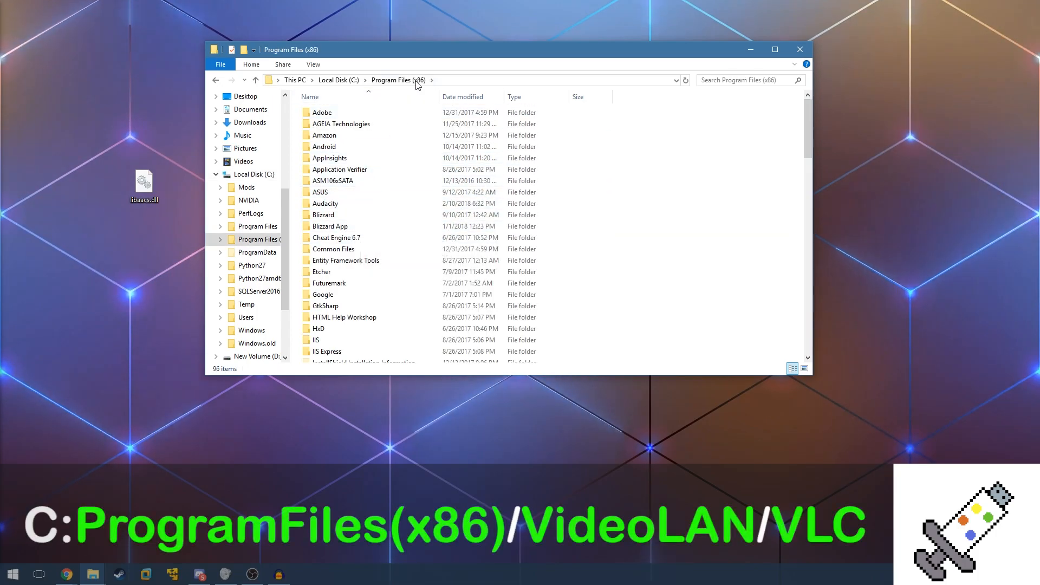
pyautogui.scroll(-8, 394, 282)
pyautogui.scroll(-13, 394, 282)
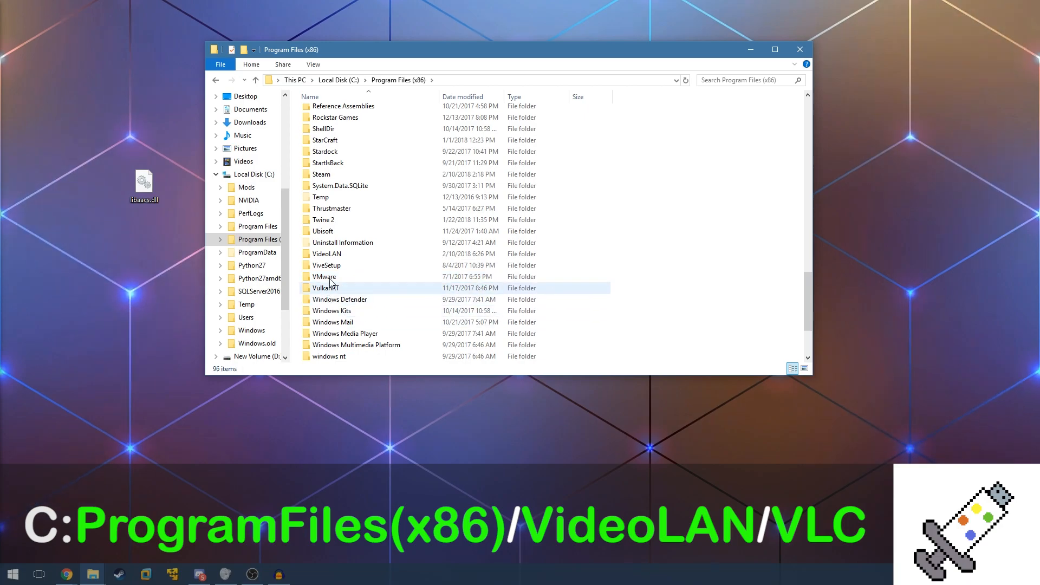
pyautogui.doubleClick(343, 254)
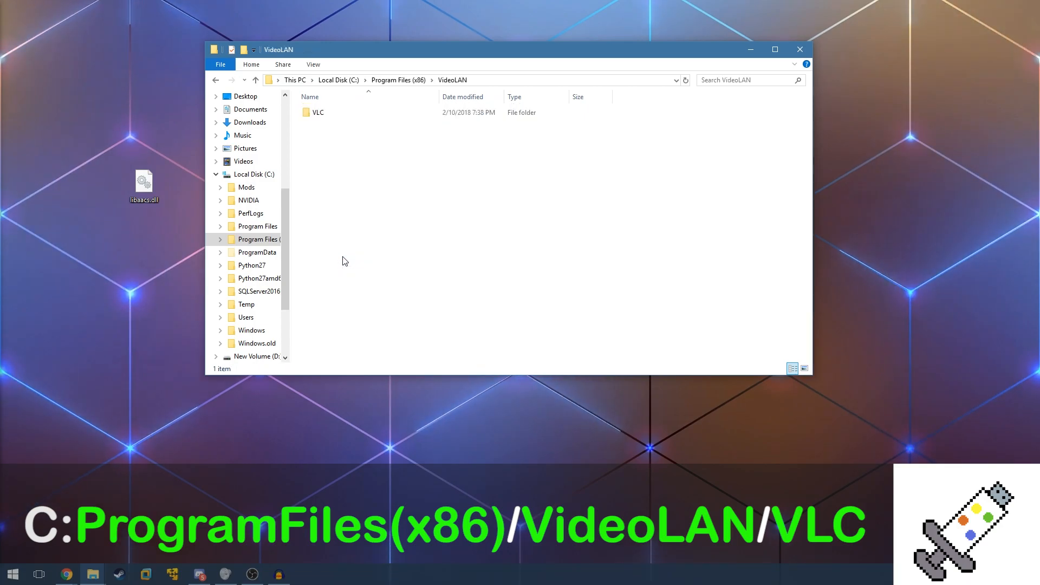
pyautogui.doubleClick(333, 115)
pyautogui.moveTo(143, 183); pyautogui.dragTo(710, 213)
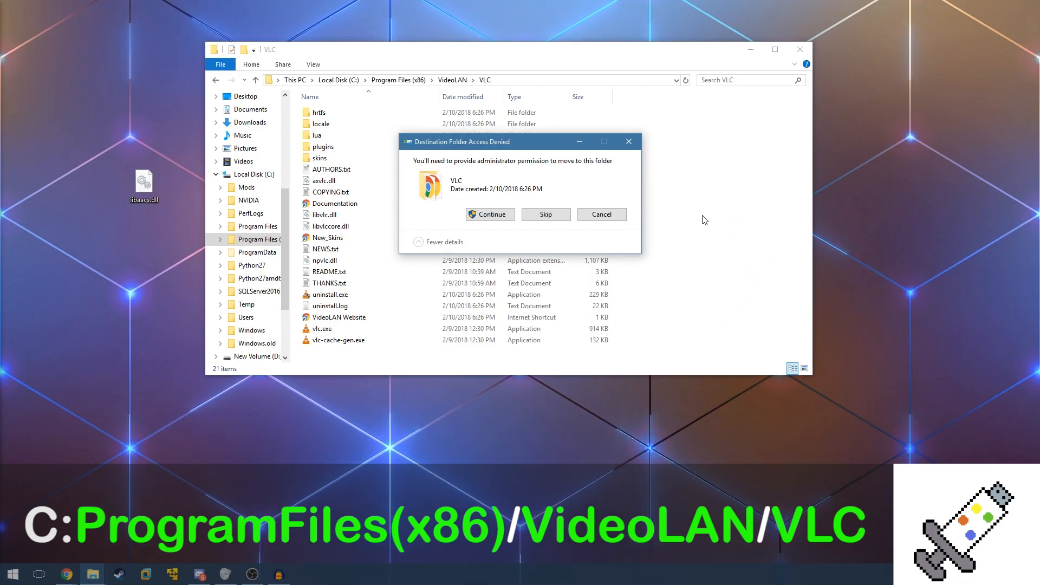
pyautogui.click(478, 212)
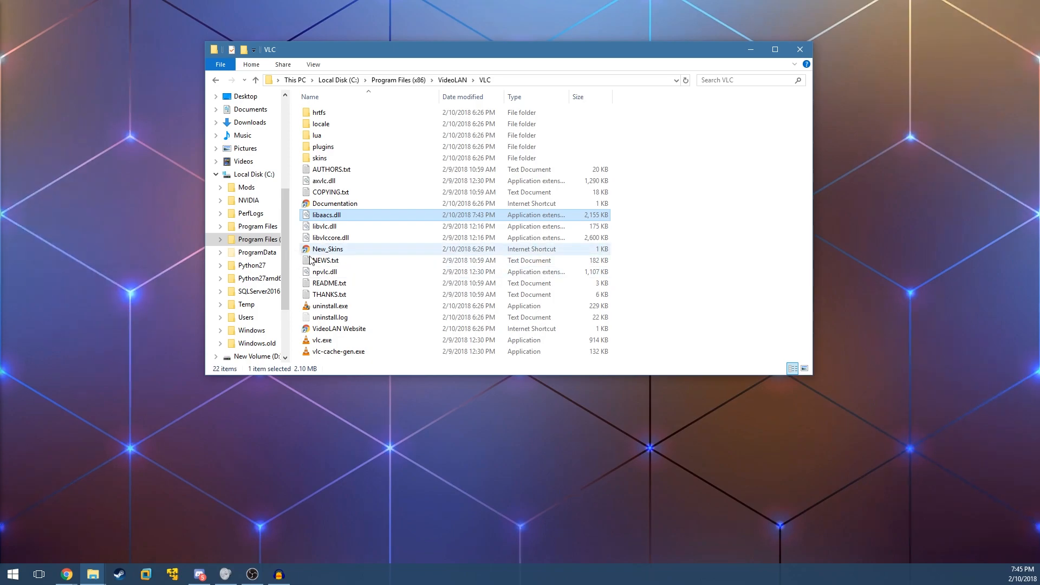
# Step: Launch vlc.exe and play the disc in drive F: as a Blu-ray with disc menus enabled
pyautogui.doubleClick(322, 340)
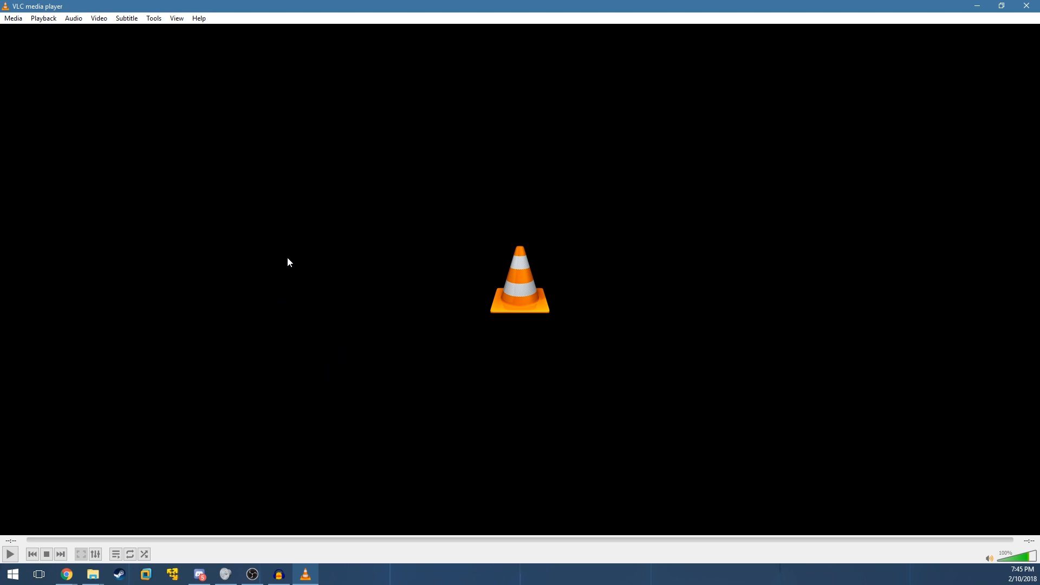
pyautogui.click(13, 18)
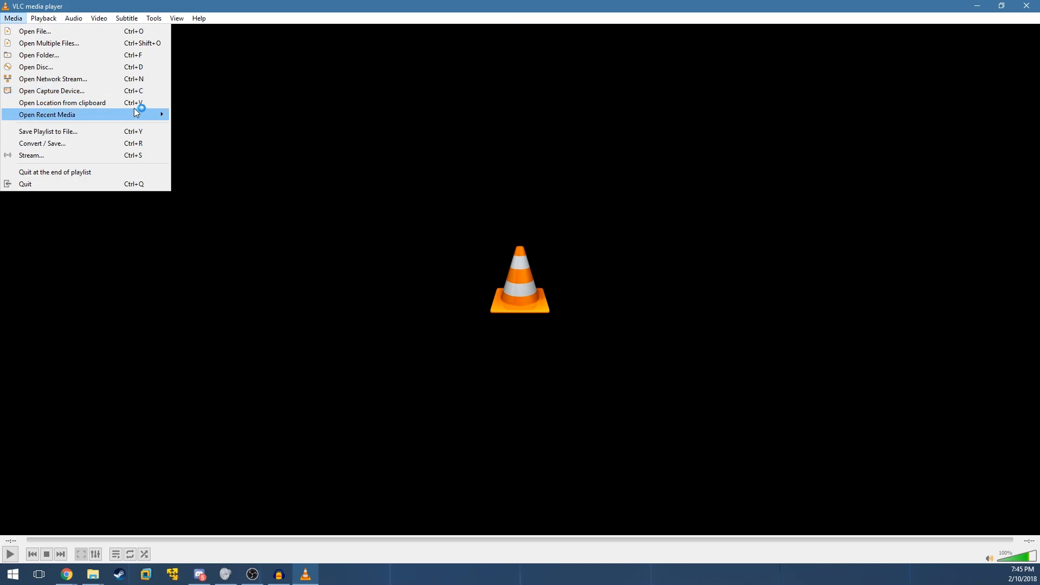
pyautogui.click(96, 69)
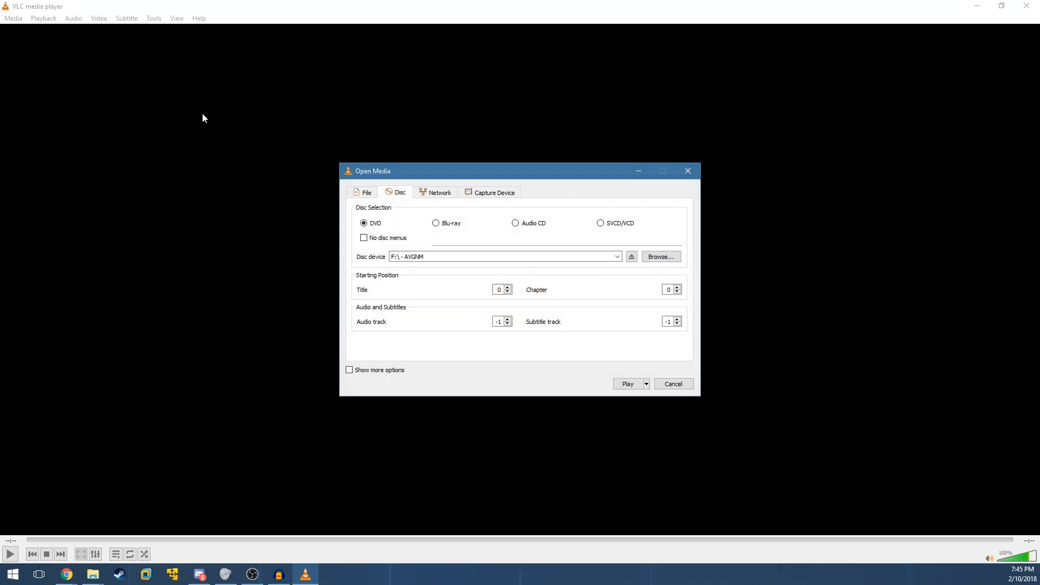
pyautogui.click(448, 230)
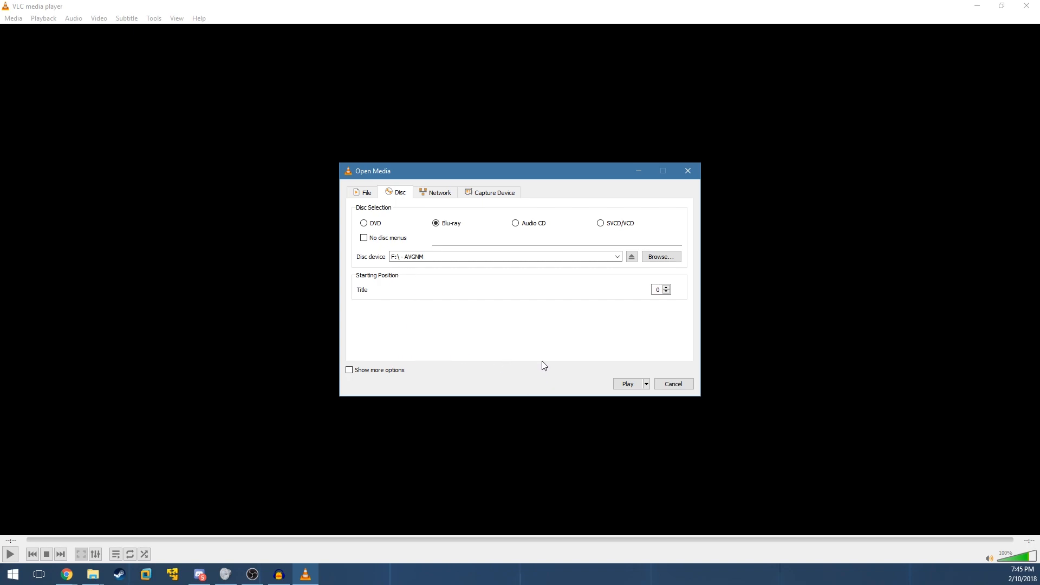
pyautogui.click(630, 384)
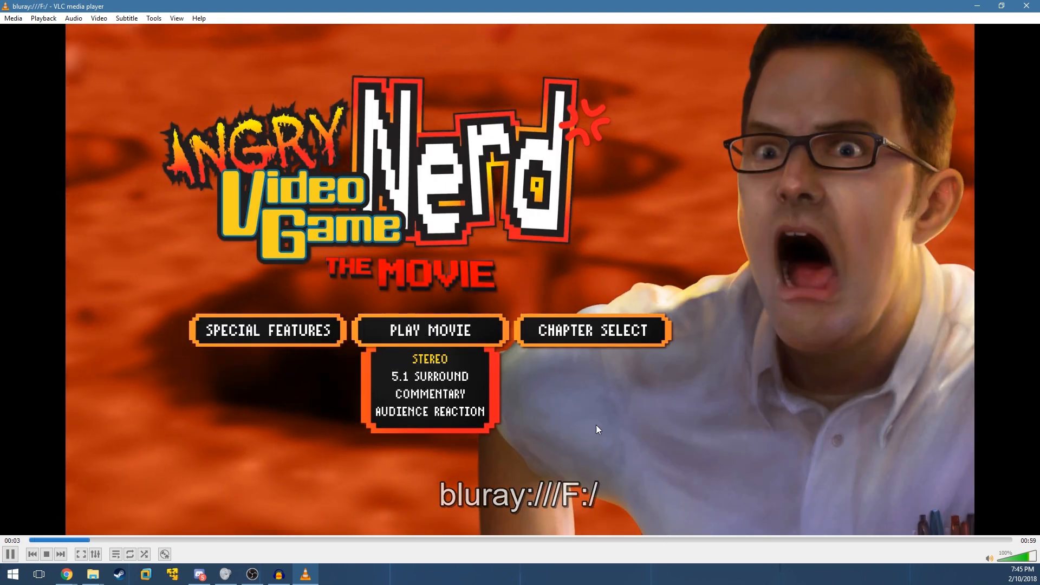
# Step: Check the Blu-ray's menus by opening Special Features and returning to the main menu, and close VLC
pyautogui.click(290, 326)
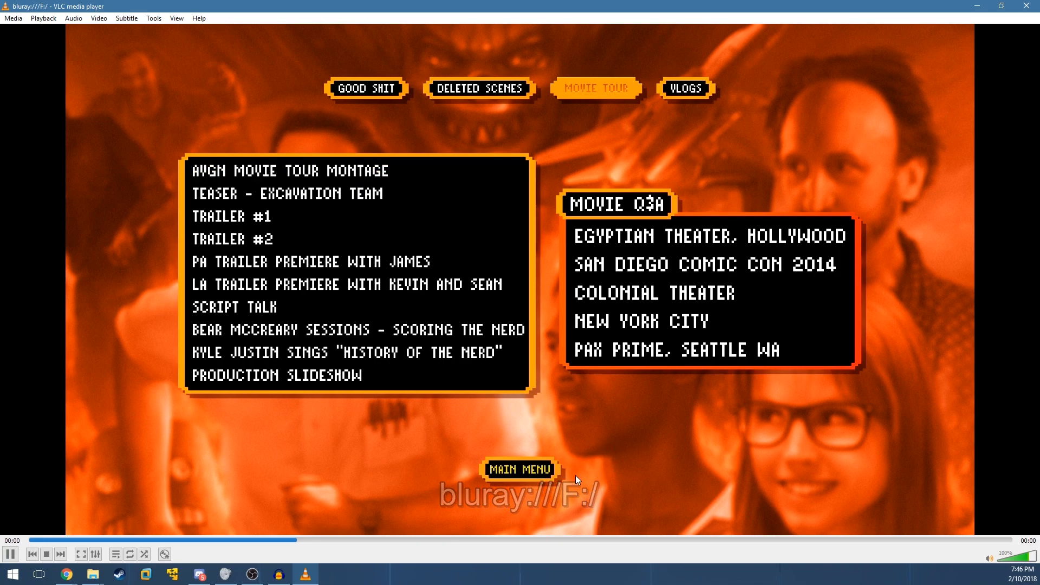
pyautogui.click(536, 471)
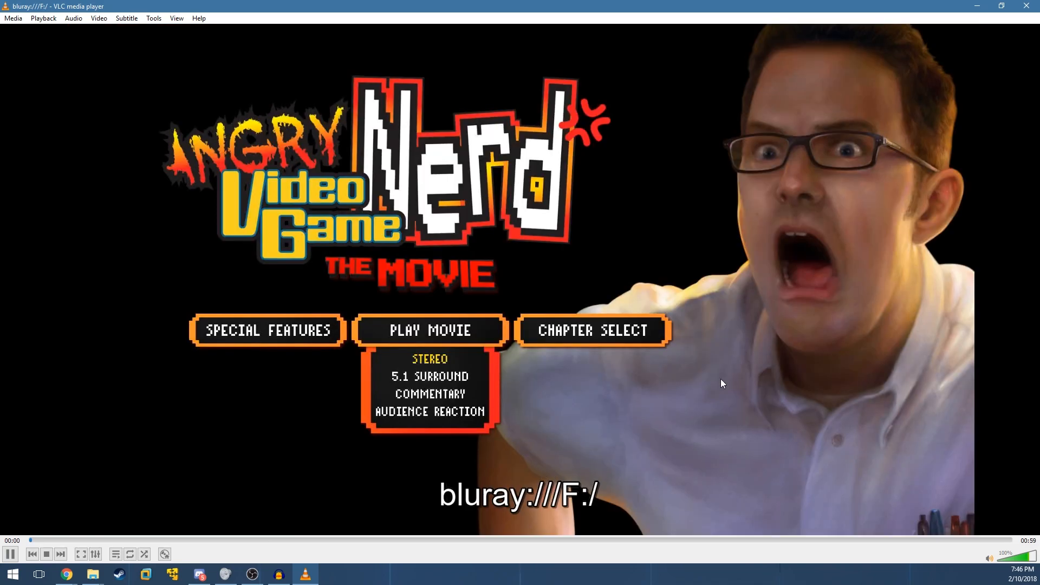
pyautogui.click(1026, 6)
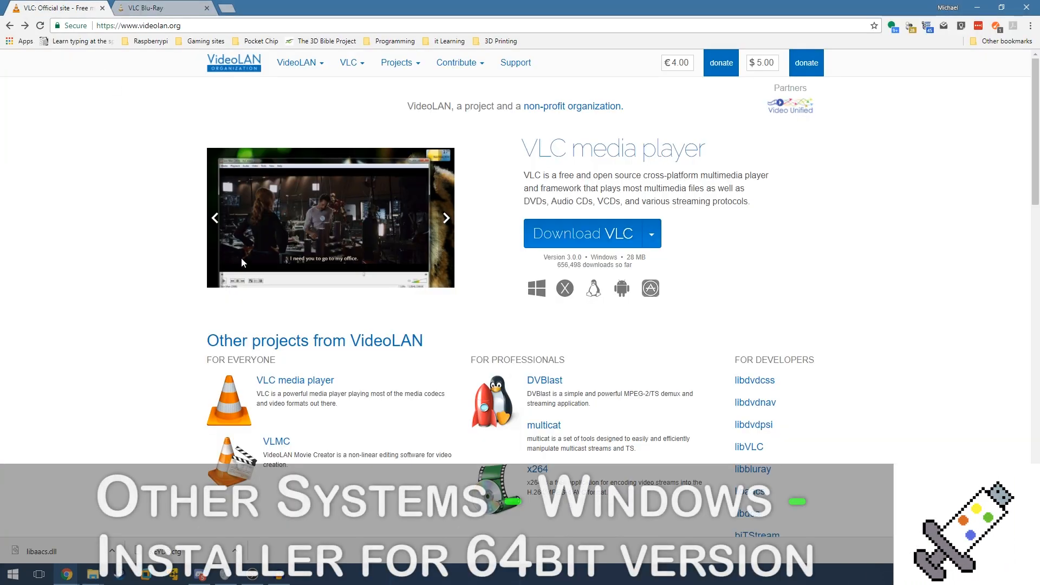
# Step: Open VideoLAN's VLC for Windows page from the Other Systems downloads and look for the 64-bit installer among its download options
pyautogui.click(653, 235)
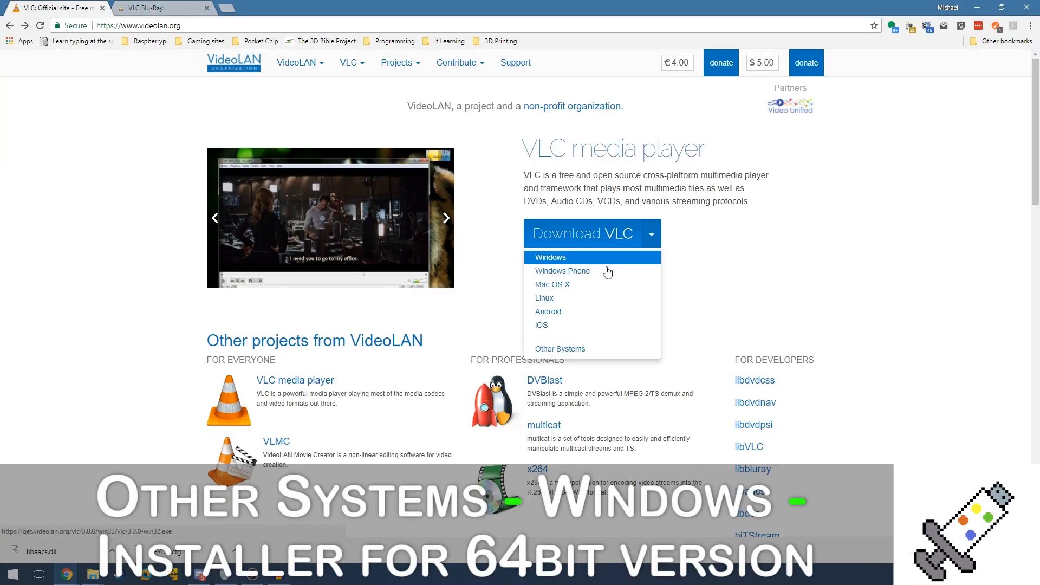
pyautogui.click(605, 356)
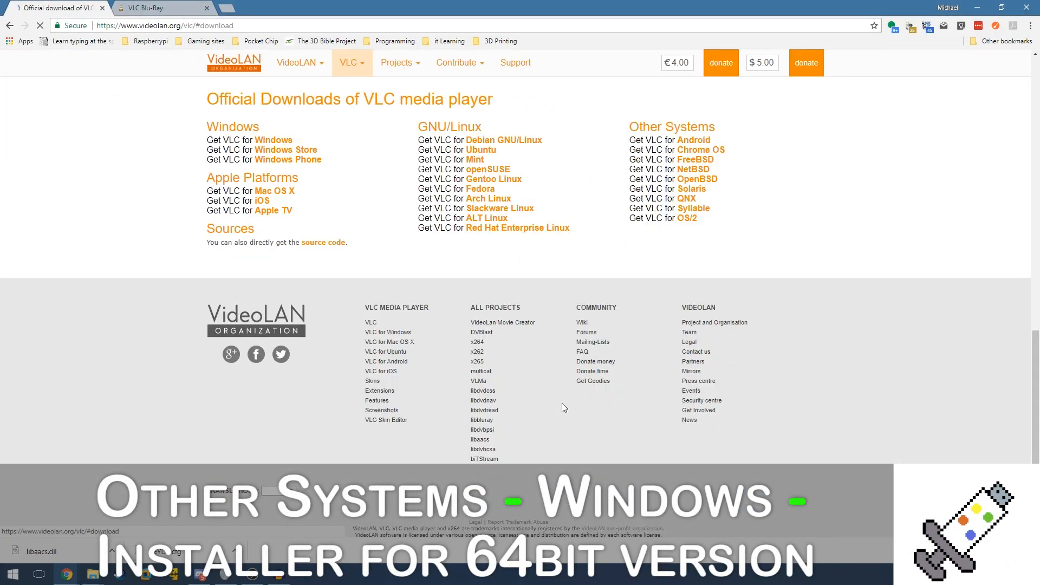
pyautogui.click(289, 139)
pyautogui.click(654, 238)
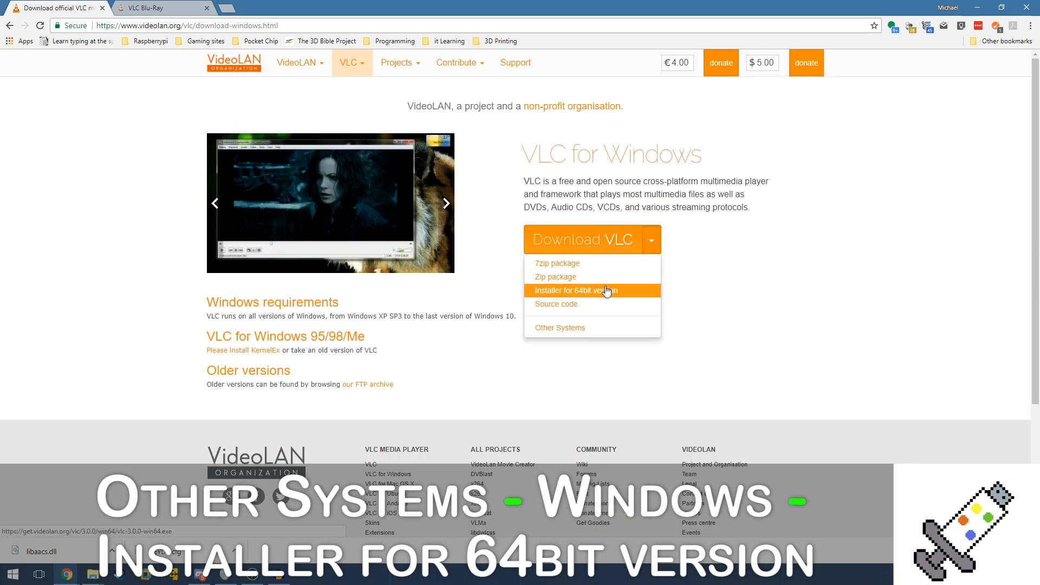
pyautogui.click(733, 324)
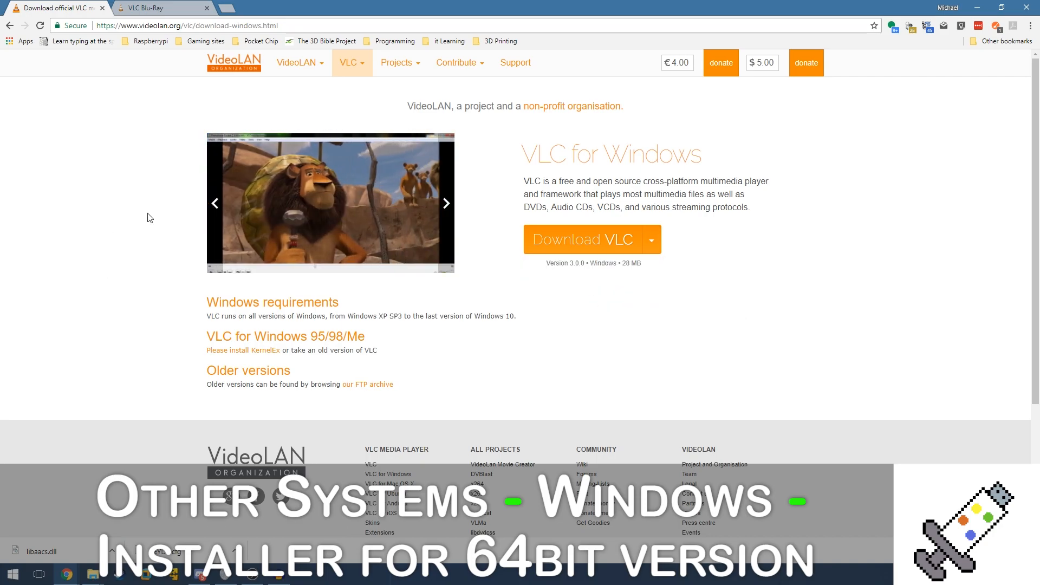
# Step: Highlight the 64-bit VLC entry under AACS dynamic library on the VLC Blu-Ray page, and return to the VLC for Windows page
pyautogui.click(140, 11)
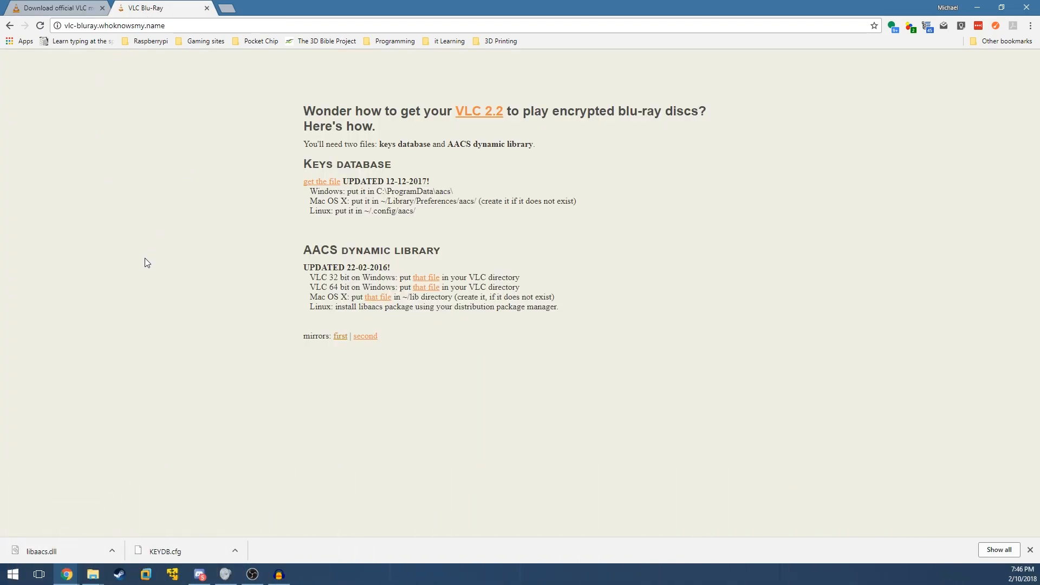
pyautogui.moveTo(311, 290); pyautogui.dragTo(364, 290)
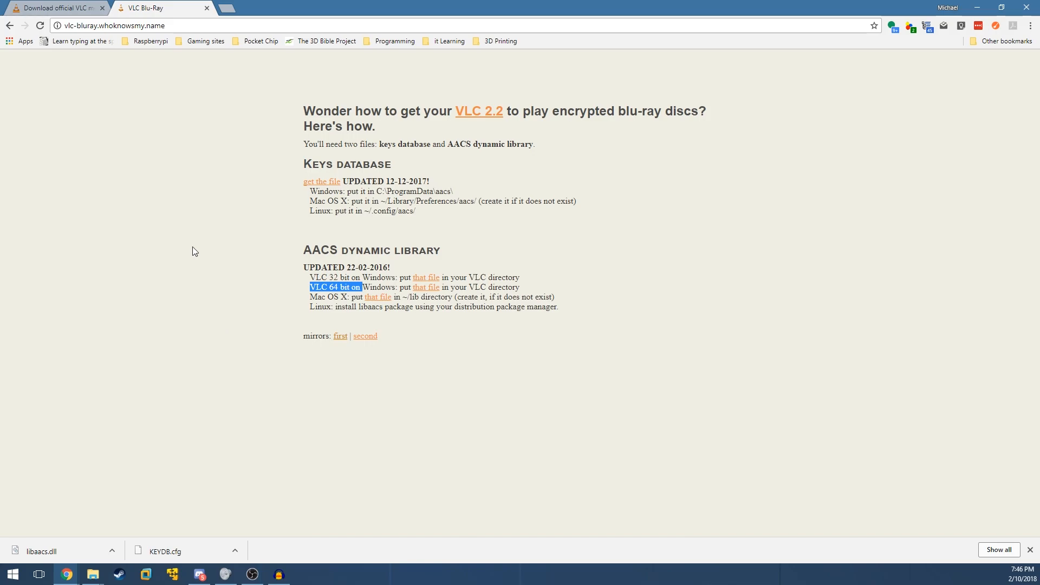
pyautogui.click(69, 12)
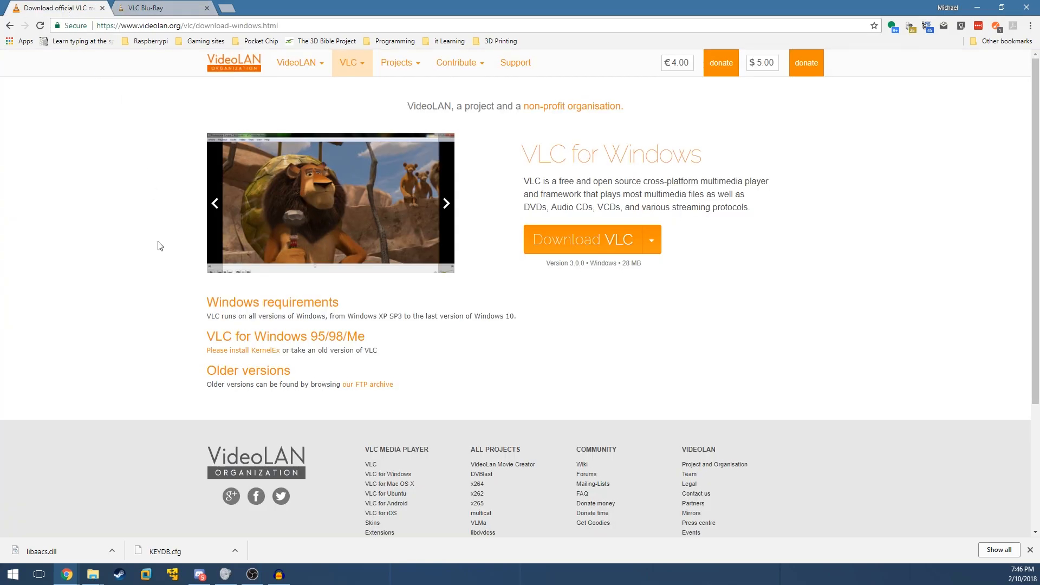